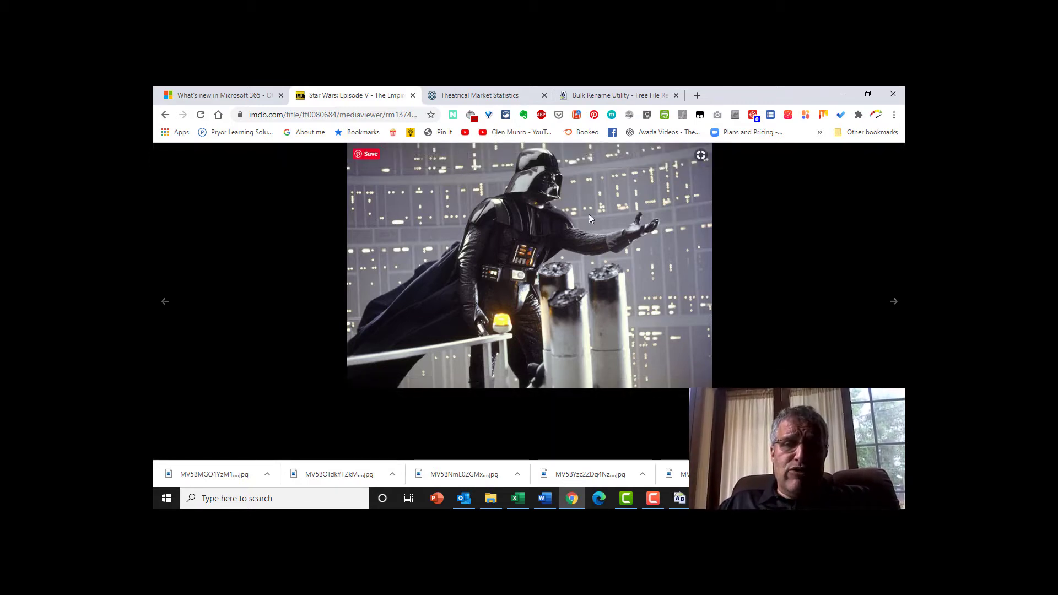
Open the save dialog for the Darth Vader still from the IMDb media viewer
{"action": "right_click", "coordinate": [577, 187]}
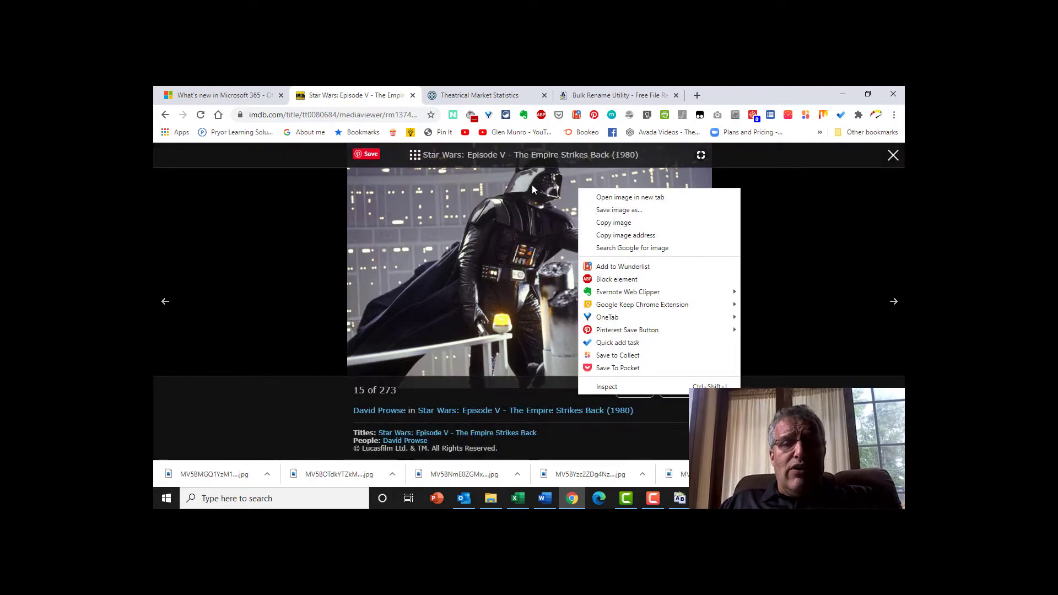
{"action": "left_click", "coordinate": [609, 209]}
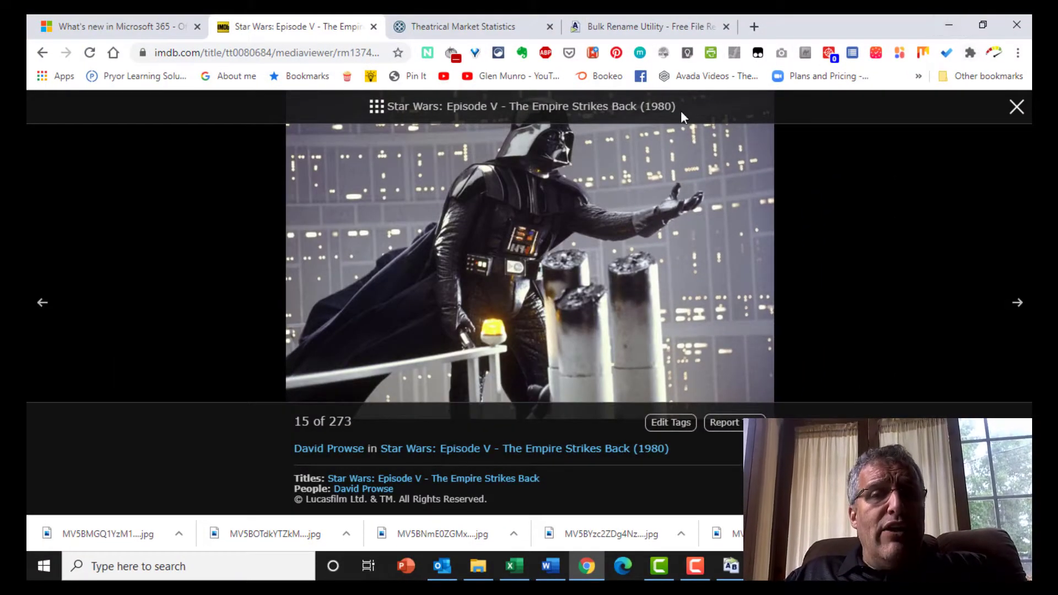
View the Bulk Rename Utility website and switch from the browser to the Bulk Rename Utility application
{"action": "left_click", "coordinate": [634, 27]}
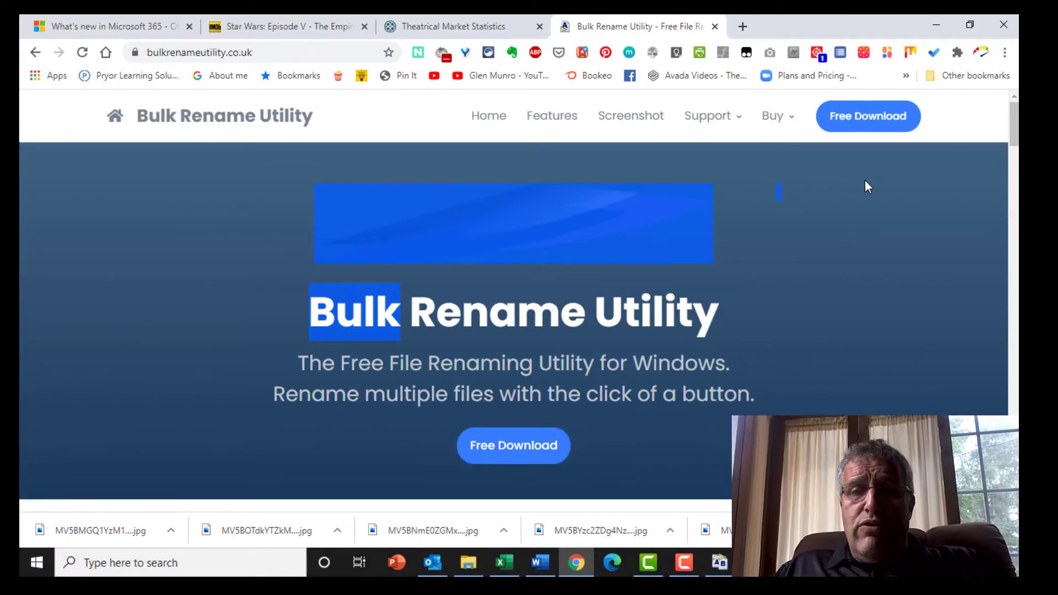
{"action": "left_click", "coordinate": [935, 24]}
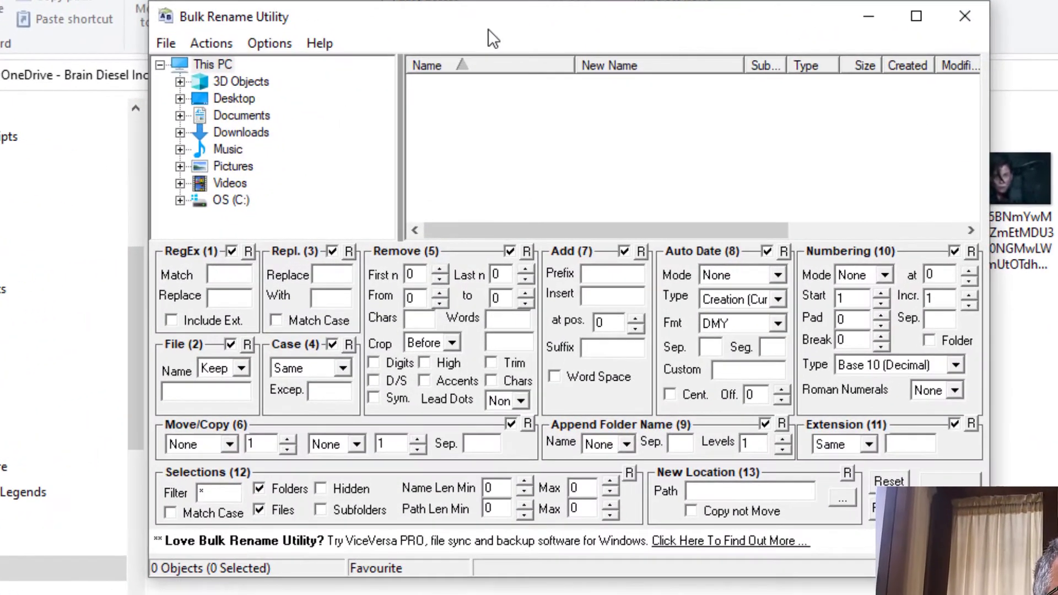
Browse the C: drive to the OneDrive - Brain Diesel Inc folder and open For Eric\Greyhound
{"action": "left_click", "coordinate": [180, 116]}
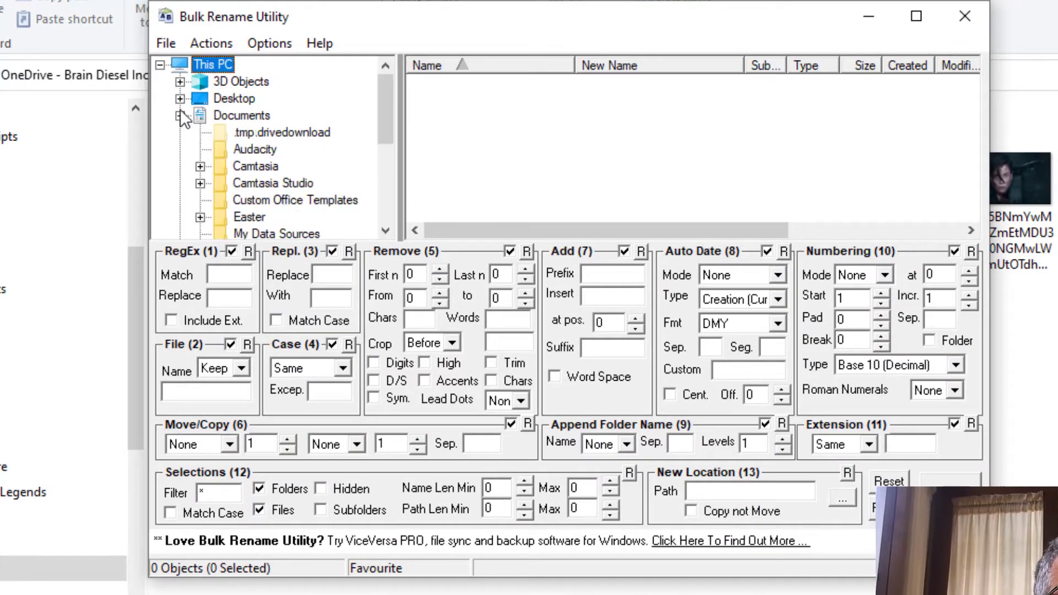
{"action": "left_click", "coordinate": [180, 116]}
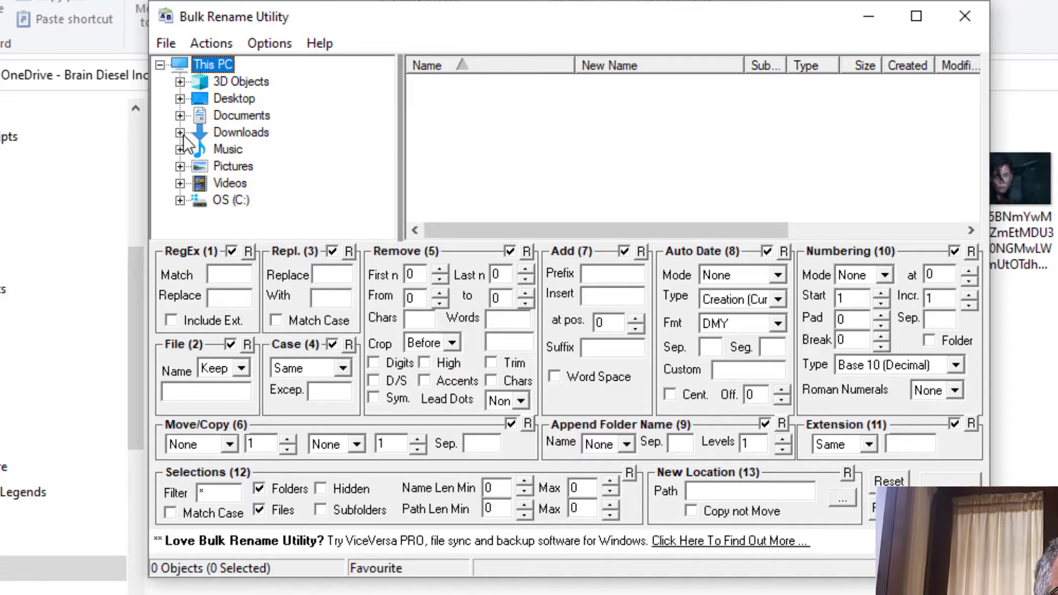
{"action": "left_click", "coordinate": [179, 200]}
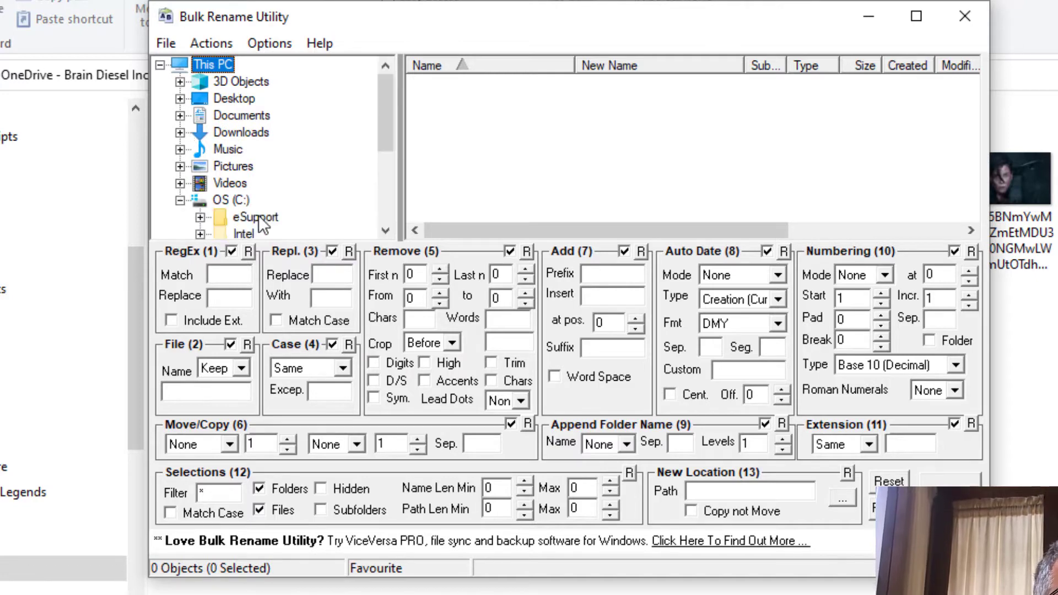
{"action": "left_click", "coordinate": [385, 200]}
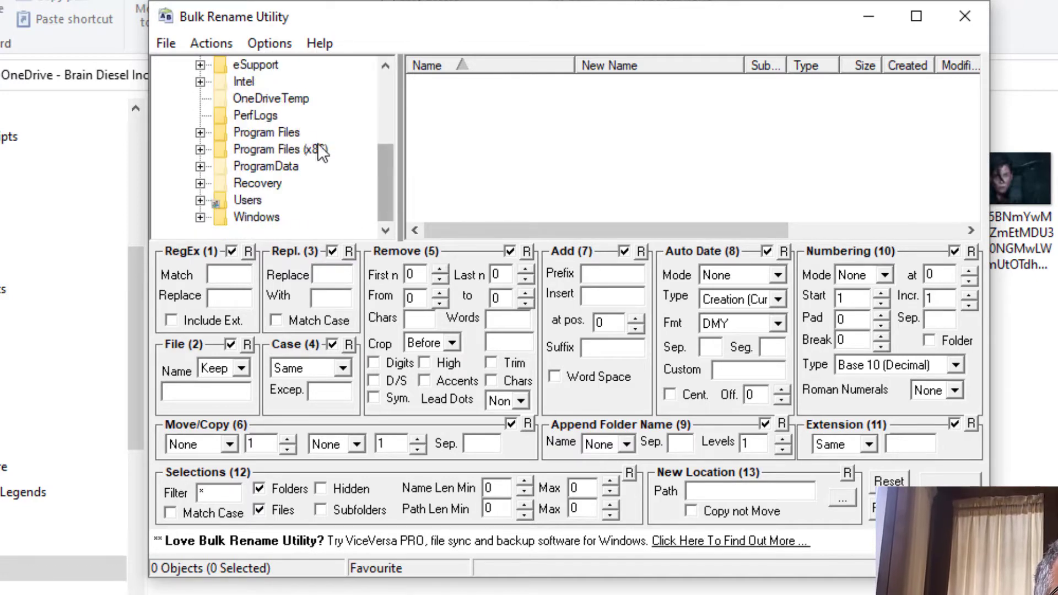
{"action": "left_click_drag", "start_coordinate": [386, 200], "coordinate": [286, 221]}
{"action": "left_click", "coordinate": [200, 200]}
{"action": "left_click", "coordinate": [341, 132]}
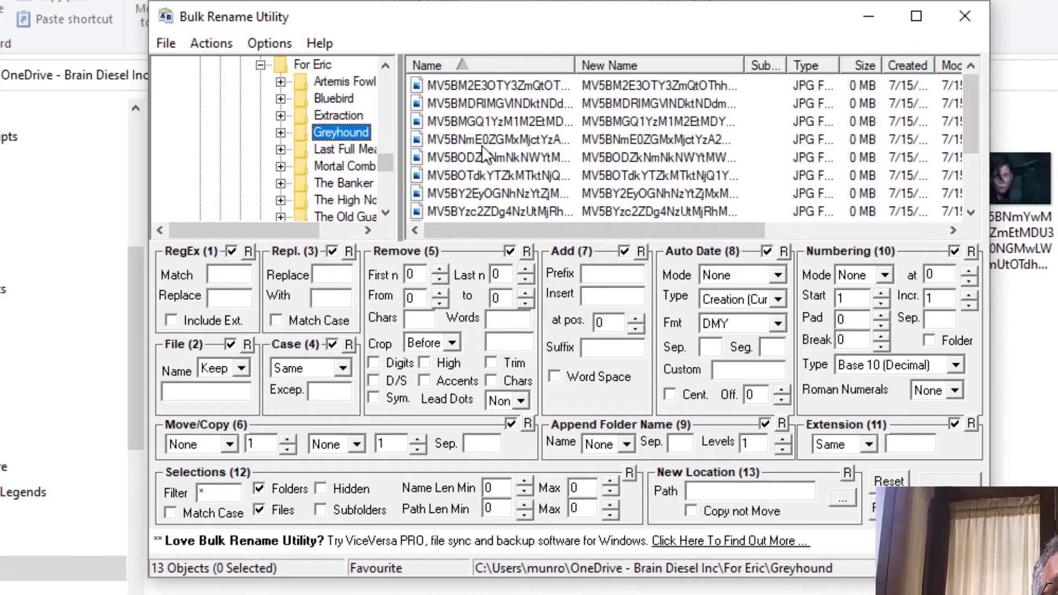
Select all the image files in the Greyhound folder for renaming
{"action": "left_click", "coordinate": [461, 96]}
{"action": "left_click", "coordinate": [450, 83]}
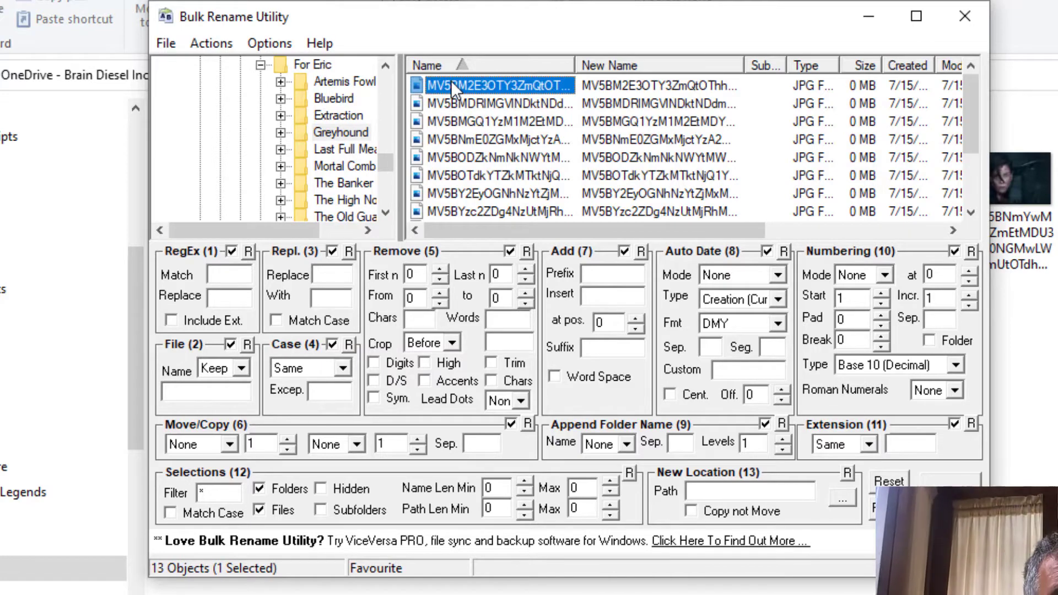
{"action": "key", "text": "ctrl+a"}
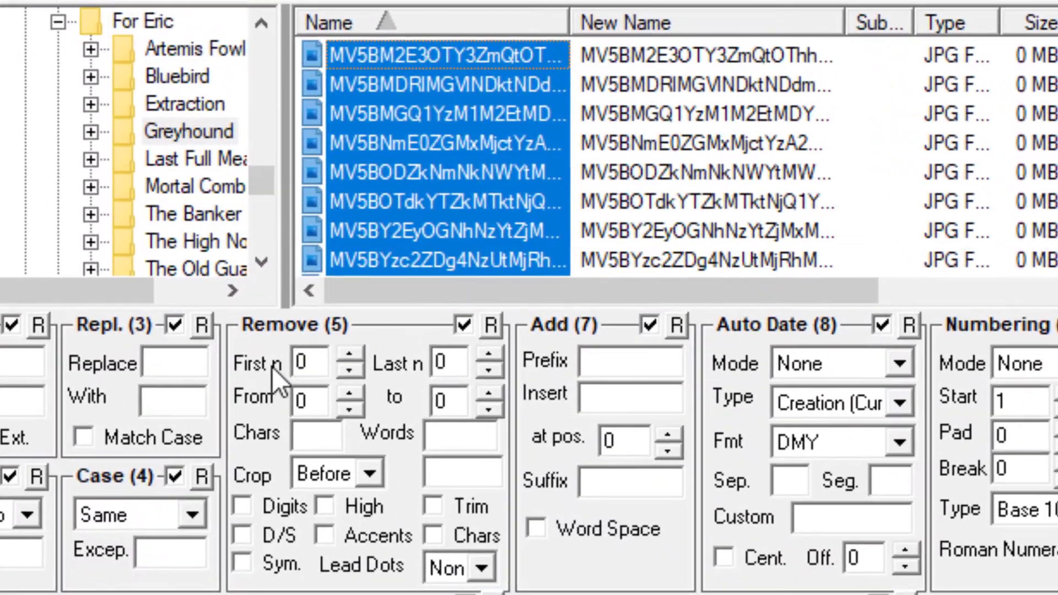
Strip the original names from the selected files by removing the first 135 characters, and check the new names
{"action": "left_click", "coordinate": [351, 355]}
{"action": "double_click", "coordinate": [351, 355]}
{"action": "double_click", "coordinate": [351, 355]}
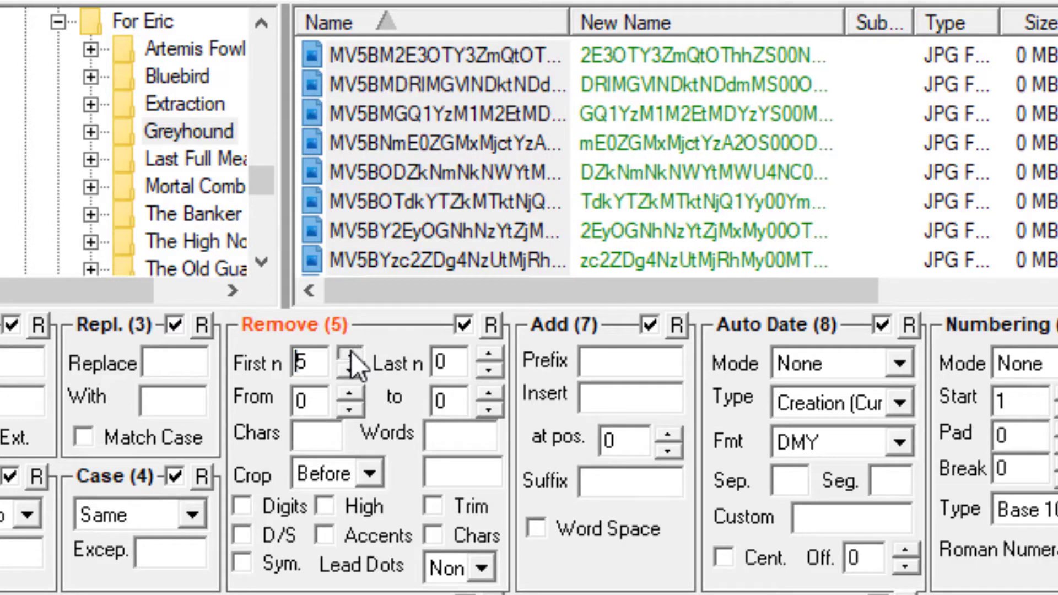
{"action": "double_click", "coordinate": [351, 356]}
{"action": "double_click", "coordinate": [351, 355]}
{"action": "left_click", "coordinate": [351, 356]}
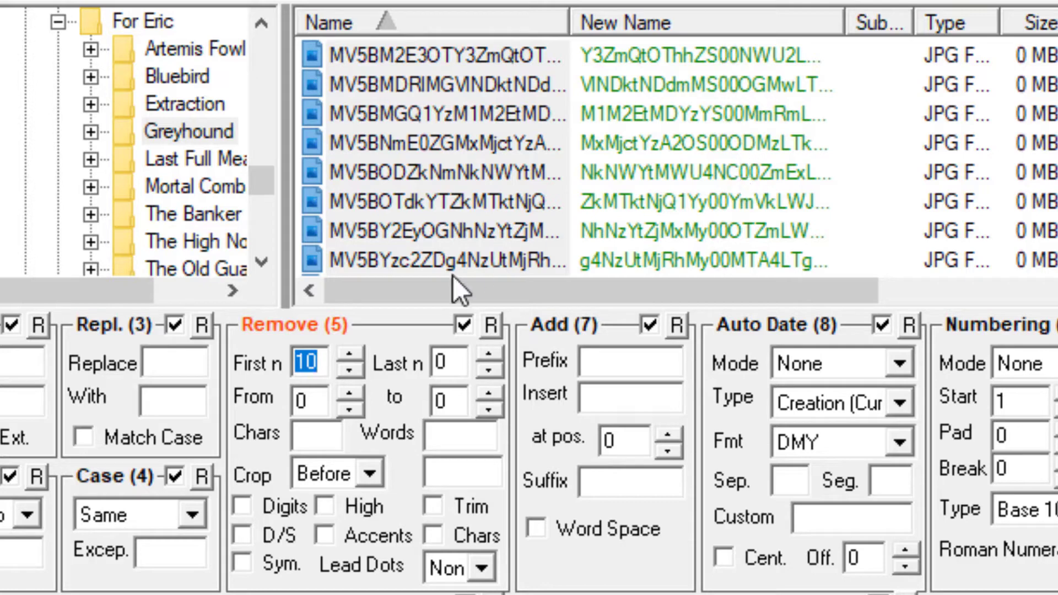
{"action": "left_click", "coordinate": [350, 355]}
{"action": "double_click", "coordinate": [351, 355]}
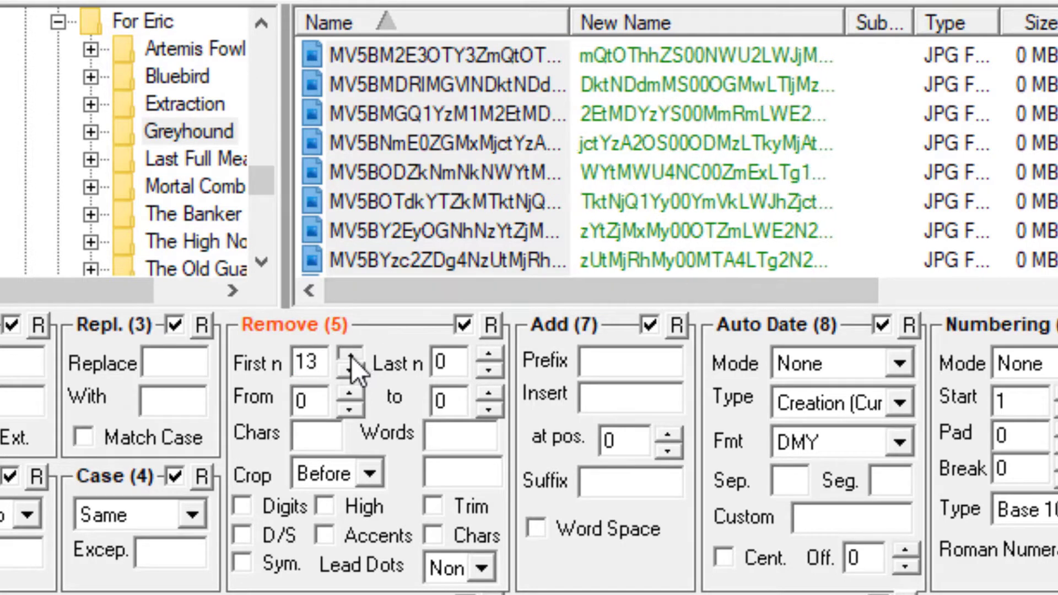
{"action": "left_click_drag", "start_coordinate": [351, 356], "coordinate": [352, 356]}
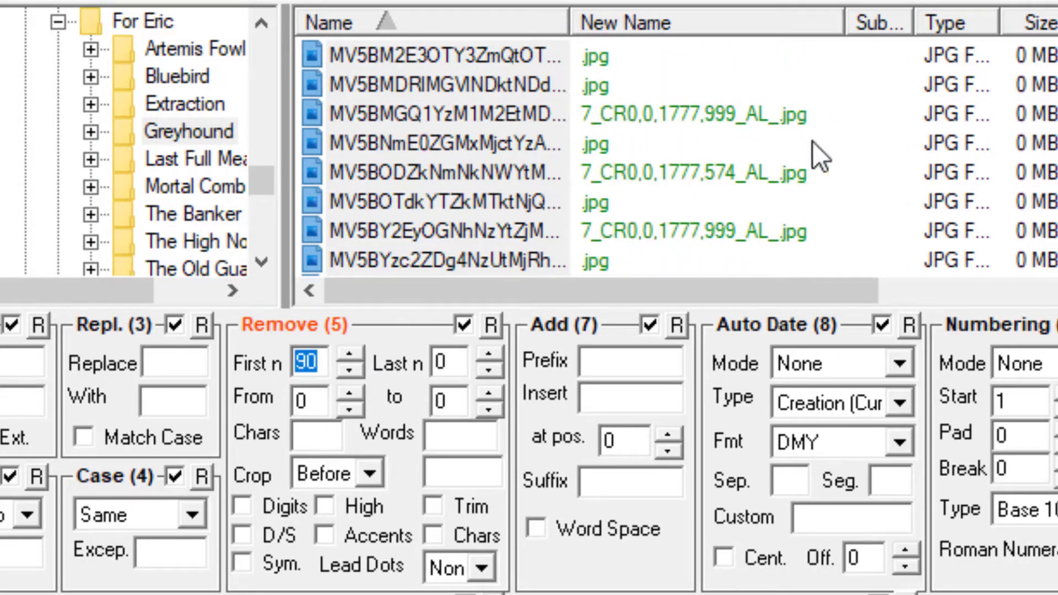
{"action": "left_click", "coordinate": [346, 354]}
{"action": "left_click_drag", "start_coordinate": [345, 352], "coordinate": [344, 353]}
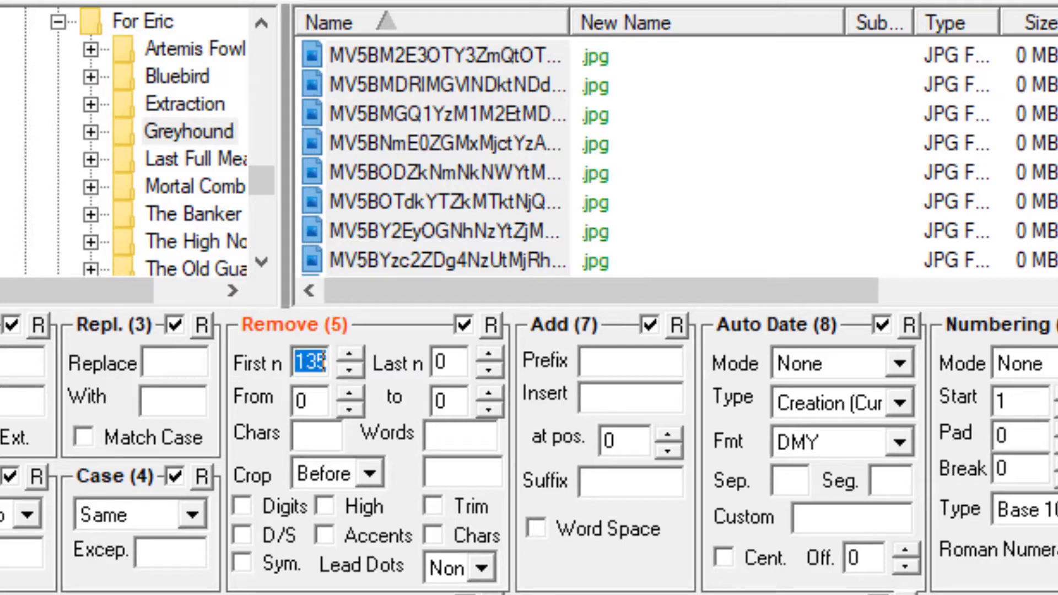
{"action": "scroll", "coordinate": [675, 158], "scroll_direction": "down", "scroll_amount": 2}
{"action": "scroll", "coordinate": [675, 158], "scroll_direction": "up", "scroll_amount": 2}
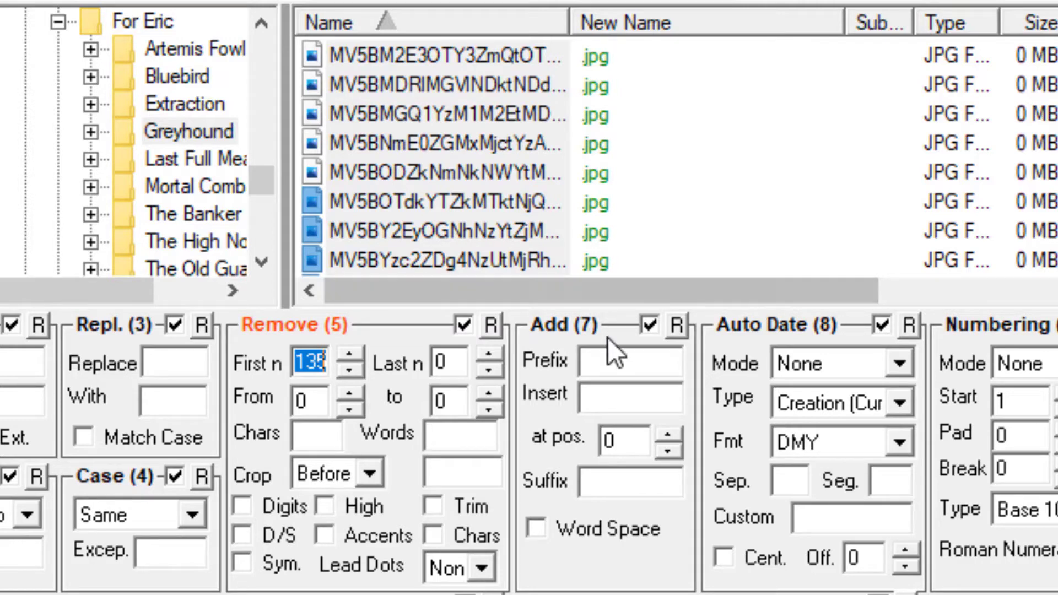
Add the prefix "Greyhound " with a trailing space to the new names and number the files in Suffix mode
{"action": "left_click", "coordinate": [600, 363]}
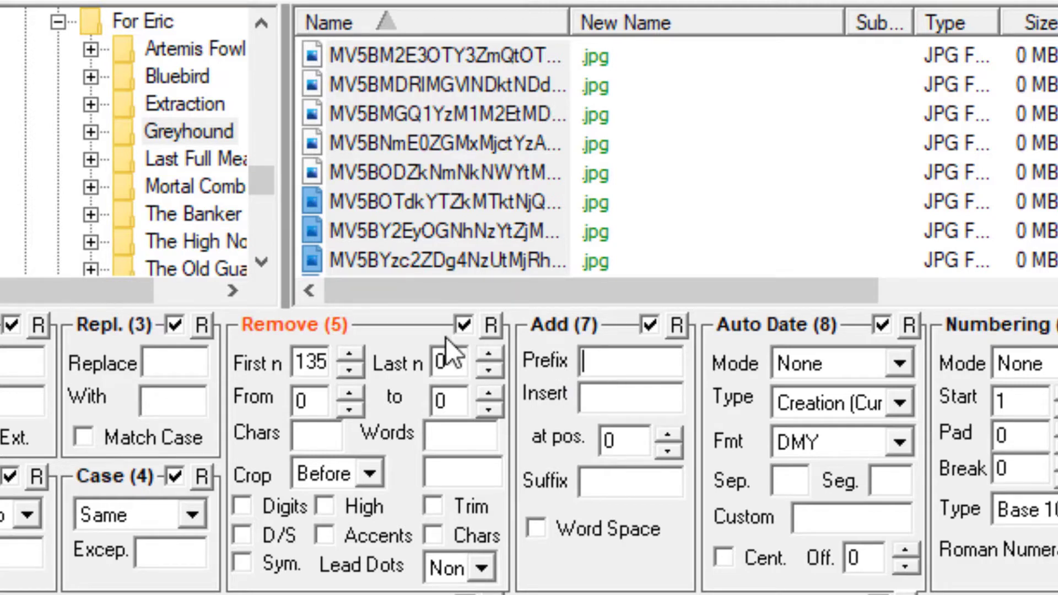
{"action": "type", "text": "GH"}
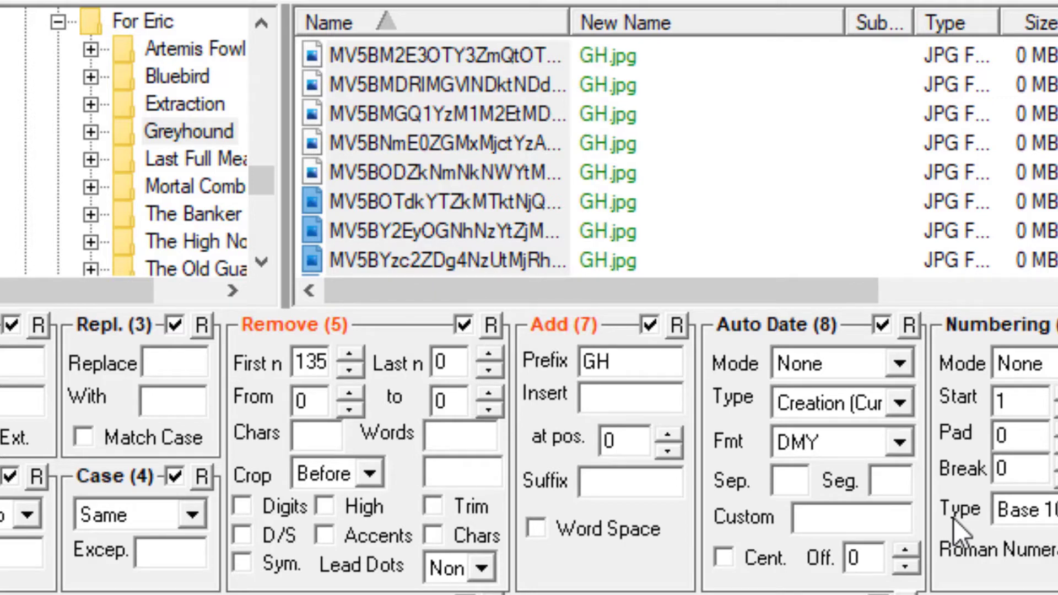
{"action": "key", "text": "BackSpace"}
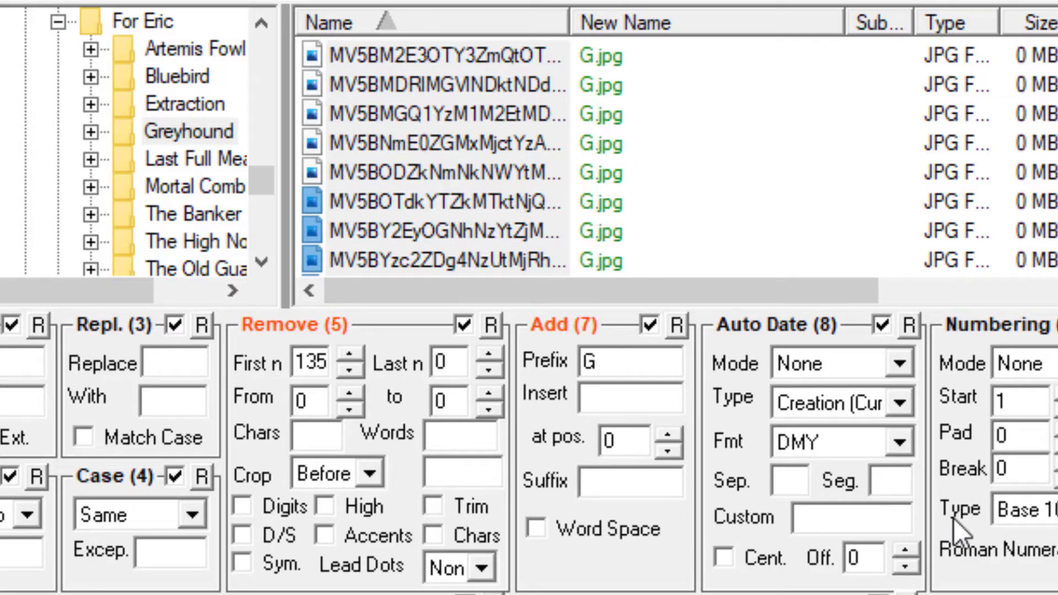
{"action": "type", "text": "reyhound"}
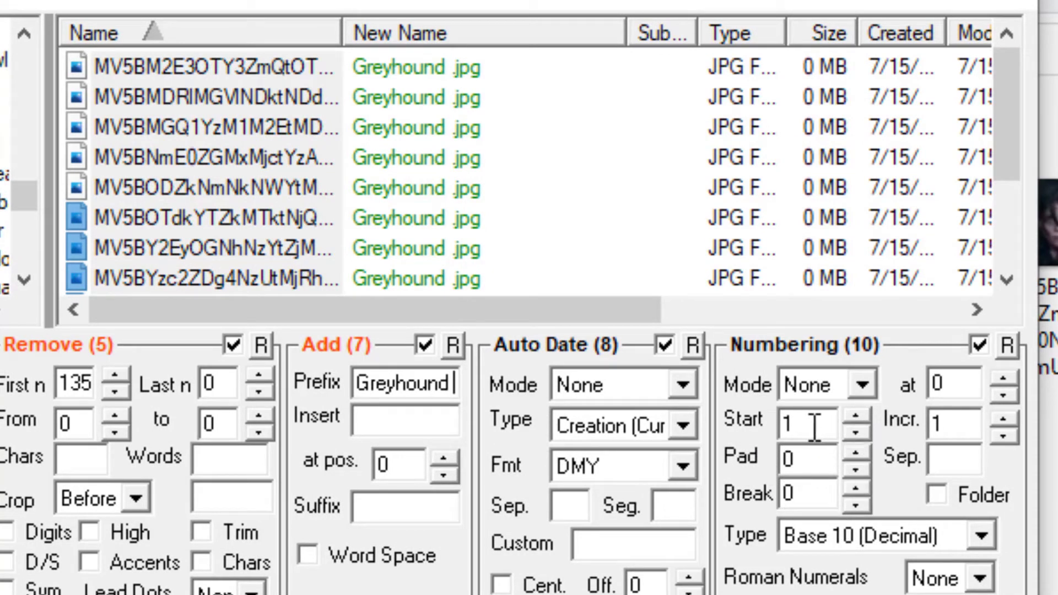
{"action": "left_click", "coordinate": [856, 374]}
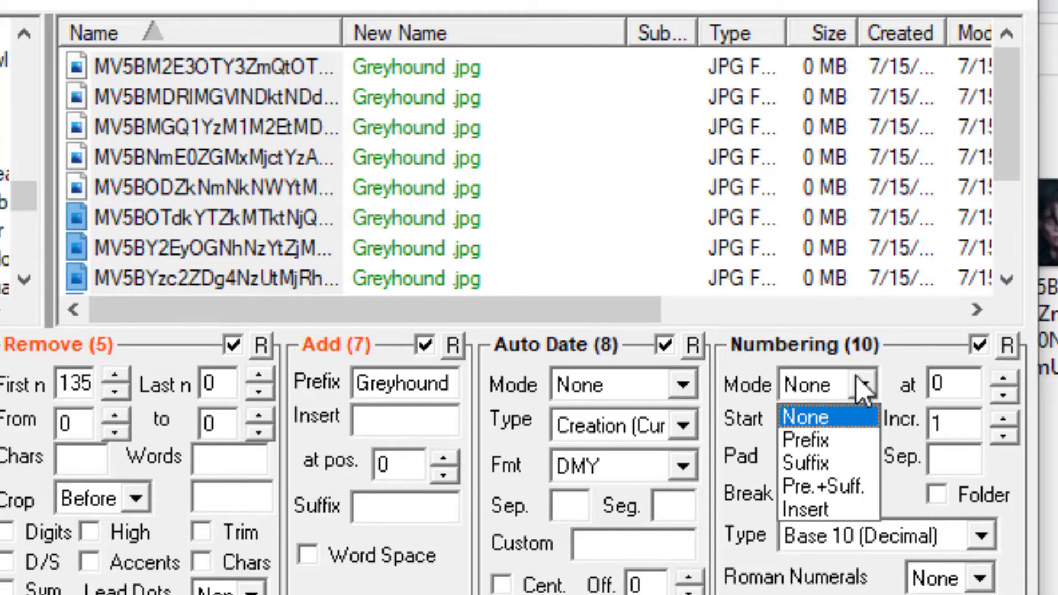
{"action": "left_click", "coordinate": [833, 461]}
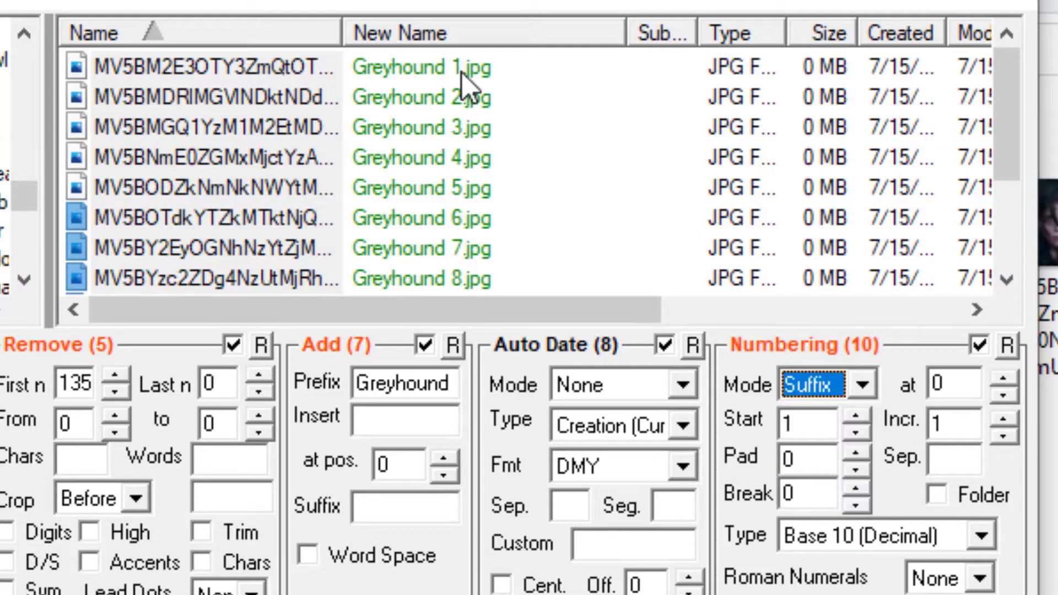
Try the Pre.+Suff. and Prefix numbering modes on the new names, and set the mode back to Suffix
{"action": "left_click", "coordinate": [863, 385]}
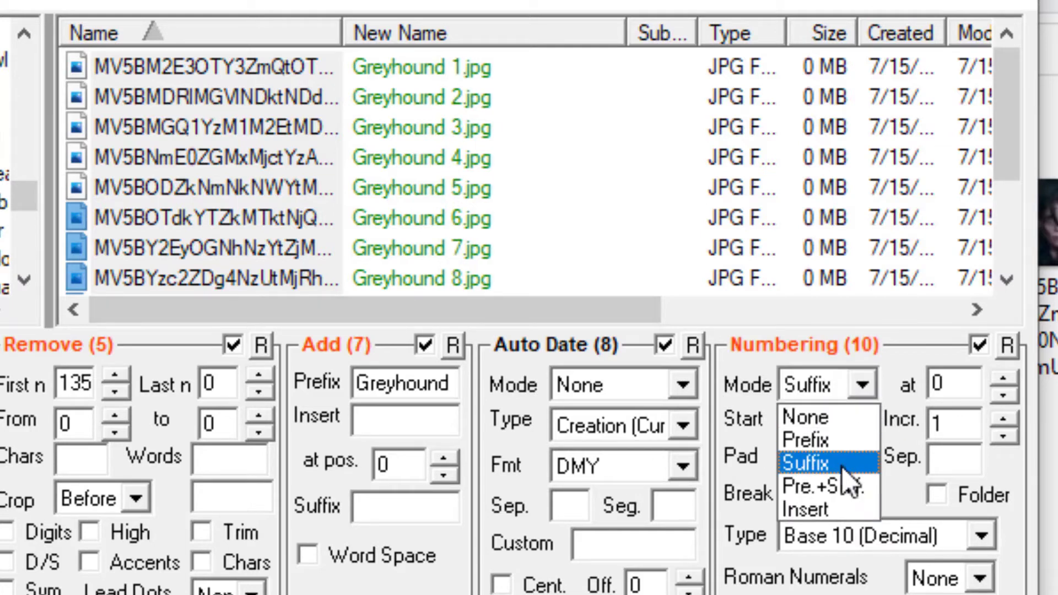
{"action": "left_click", "coordinate": [843, 486]}
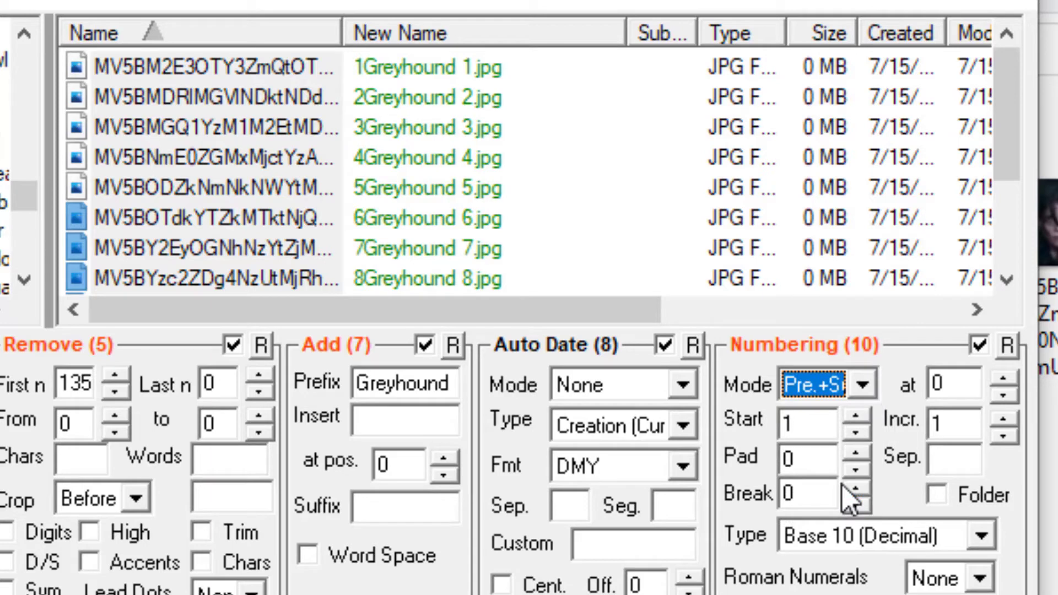
{"action": "left_click", "coordinate": [865, 385]}
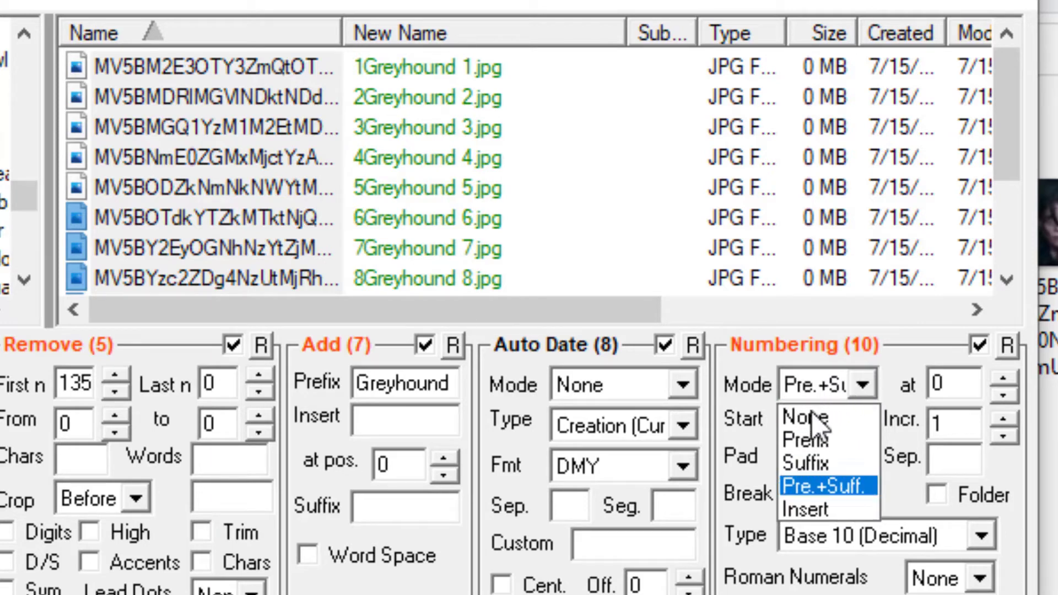
{"action": "key", "text": "Escape"}
{"action": "key", "text": "Up"}
{"action": "key", "text": "Up"}
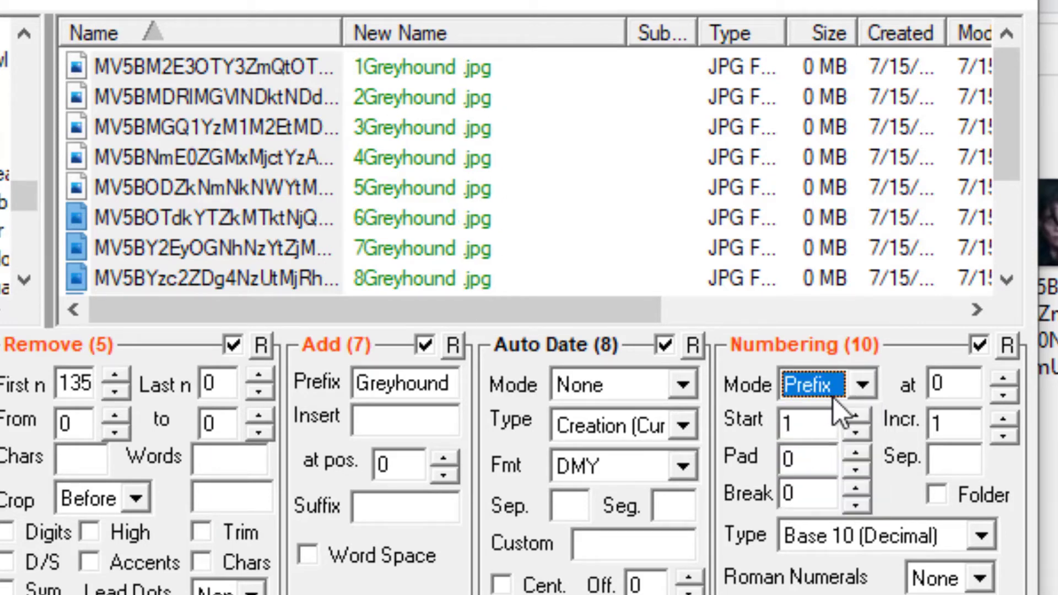
{"action": "left_click", "coordinate": [865, 383]}
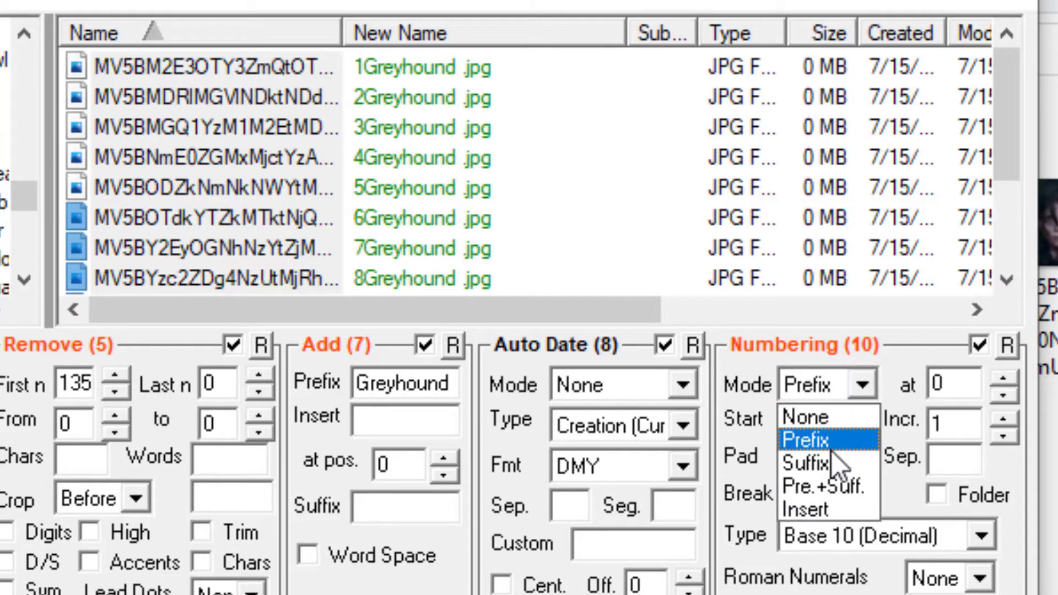
{"action": "left_click", "coordinate": [831, 466]}
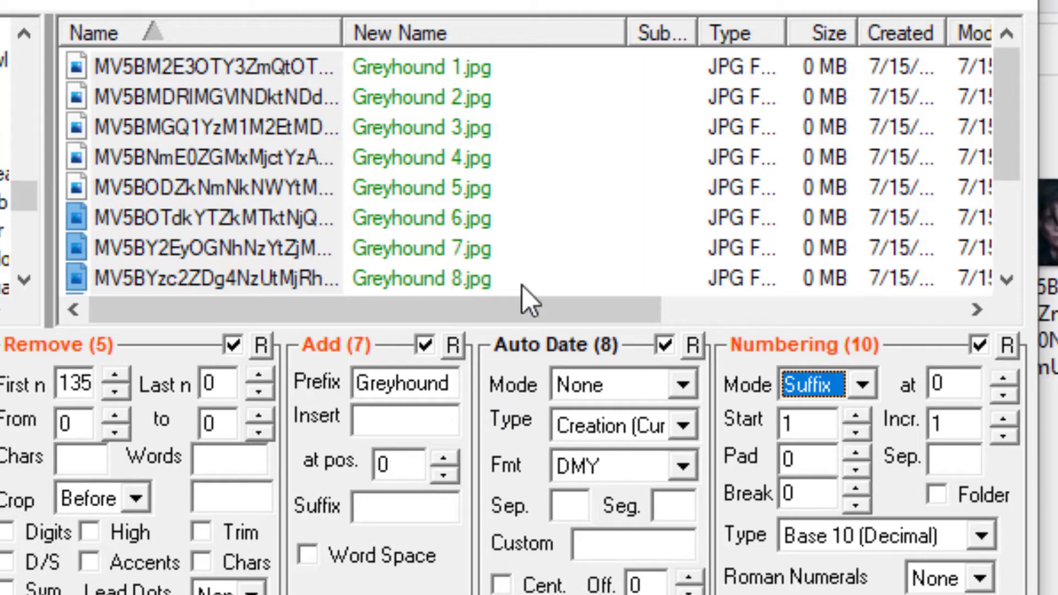
Check the remaining new names and rename all selected Greyhound files, confirming the operation
{"action": "left_click_drag", "start_coordinate": [1003, 139], "coordinate": [1006, 356]}
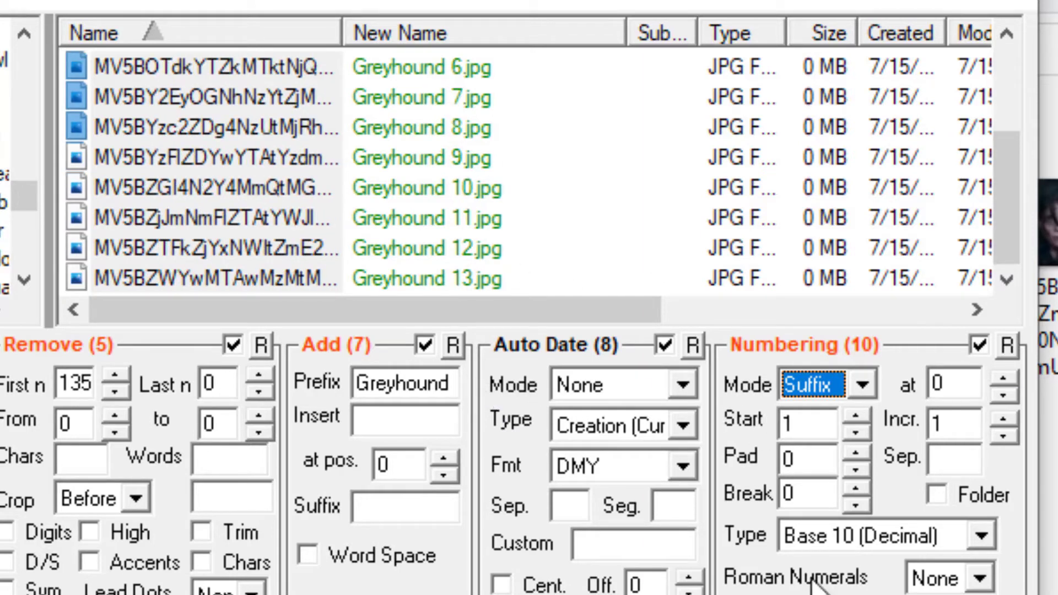
{"action": "key", "text": "ctrl+r"}
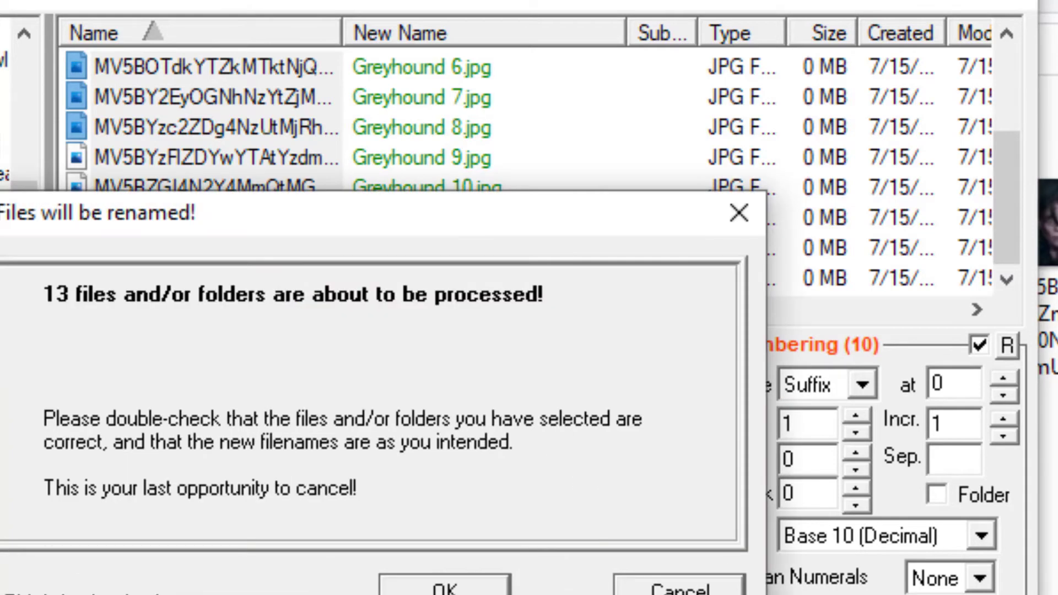
{"action": "left_click", "coordinate": [445, 586]}
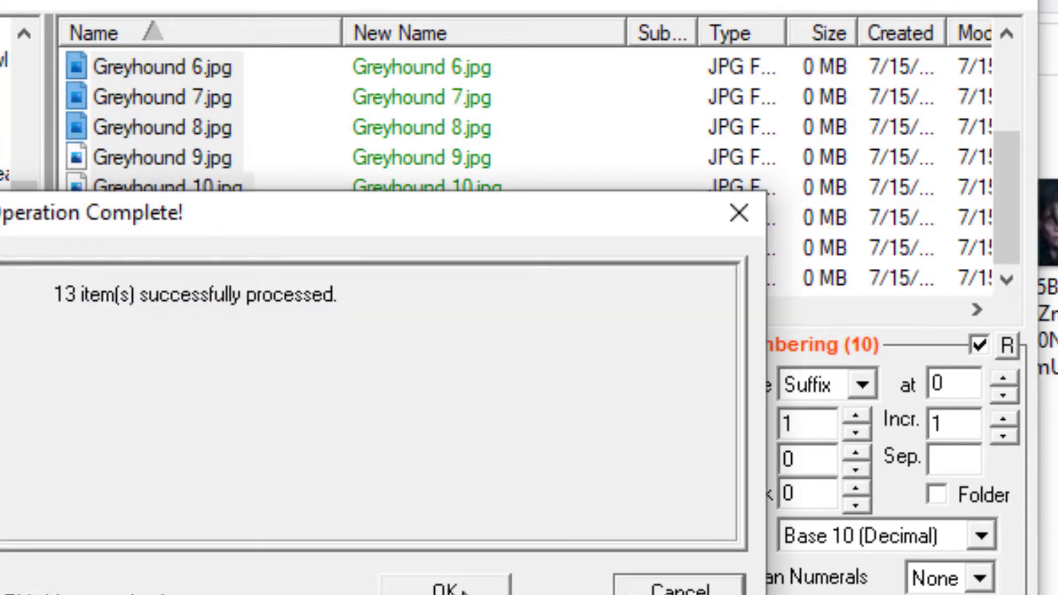
{"action": "left_click", "coordinate": [461, 588]}
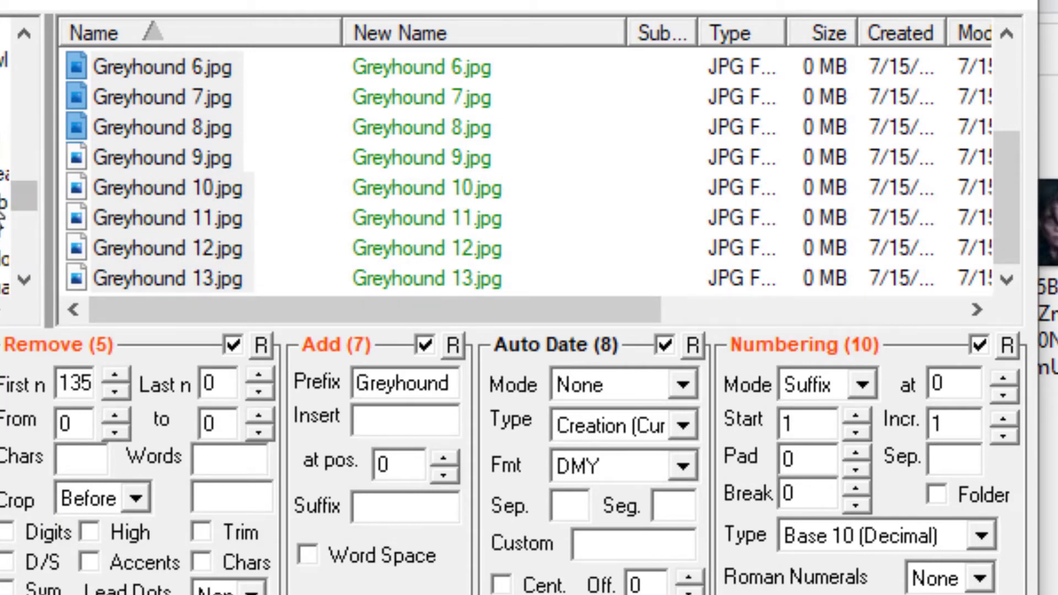
Open the The Old Guard folder and replace the prefix with "The Old Guard ", including a trailing space
{"action": "left_click", "coordinate": [41, 264]}
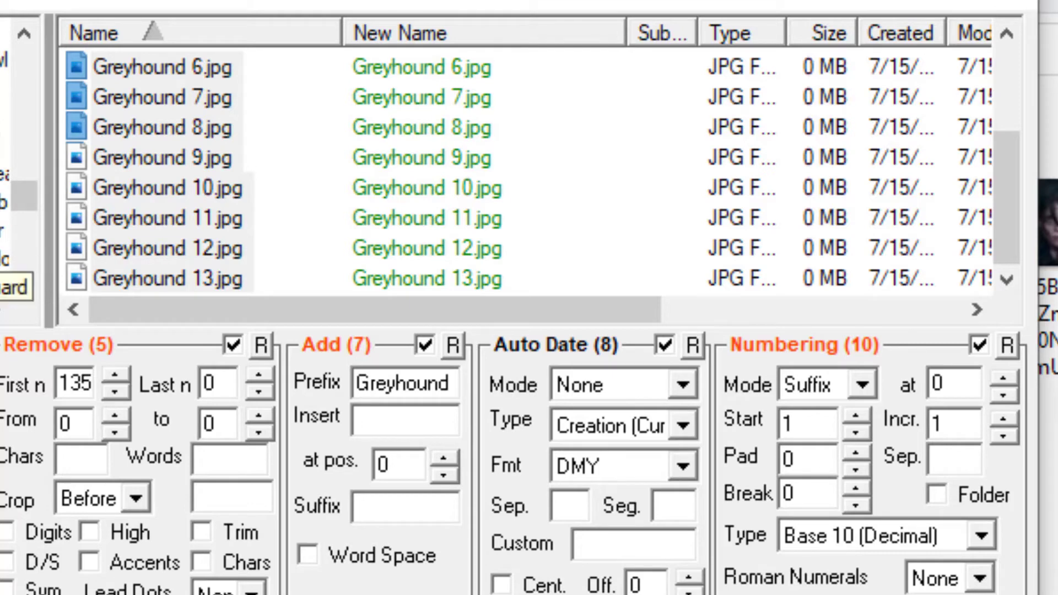
{"action": "left_click", "coordinate": [456, 383]}
{"action": "double_click", "coordinate": [458, 382]}
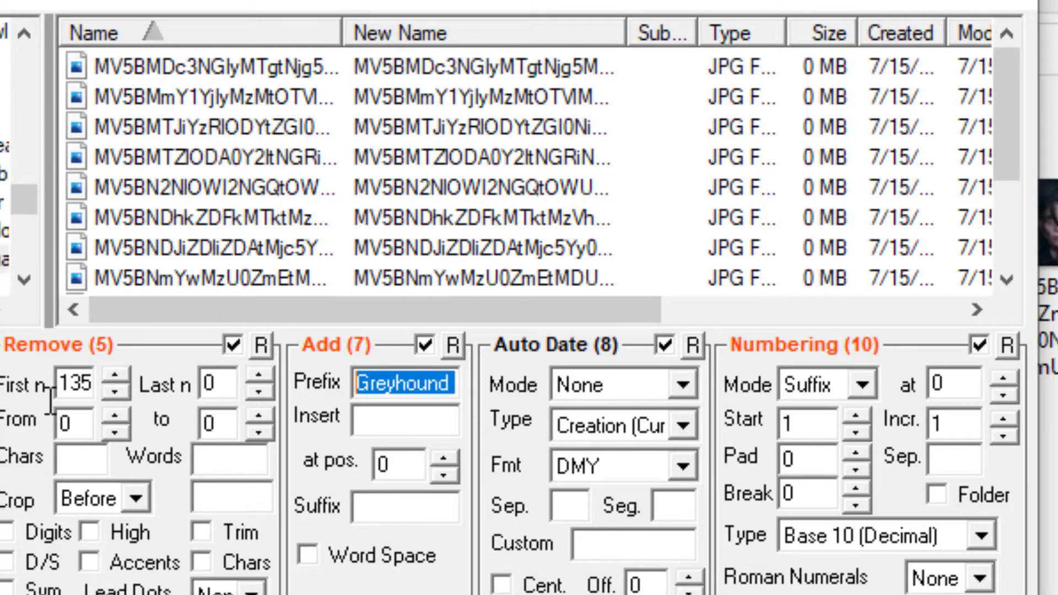
{"action": "type", "text": "The Old "}
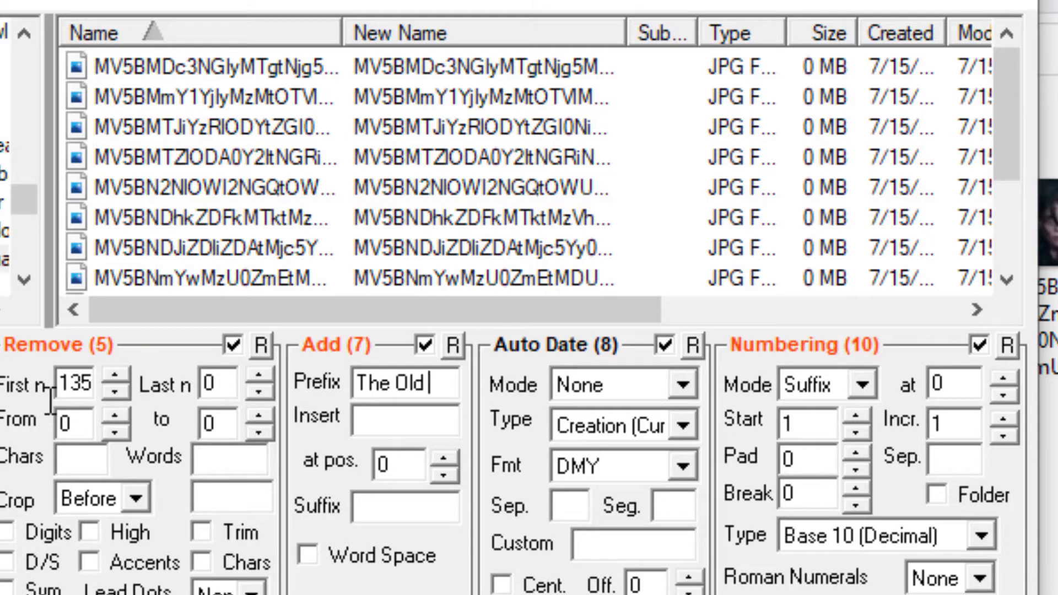
{"action": "type", "text": "Guar"}
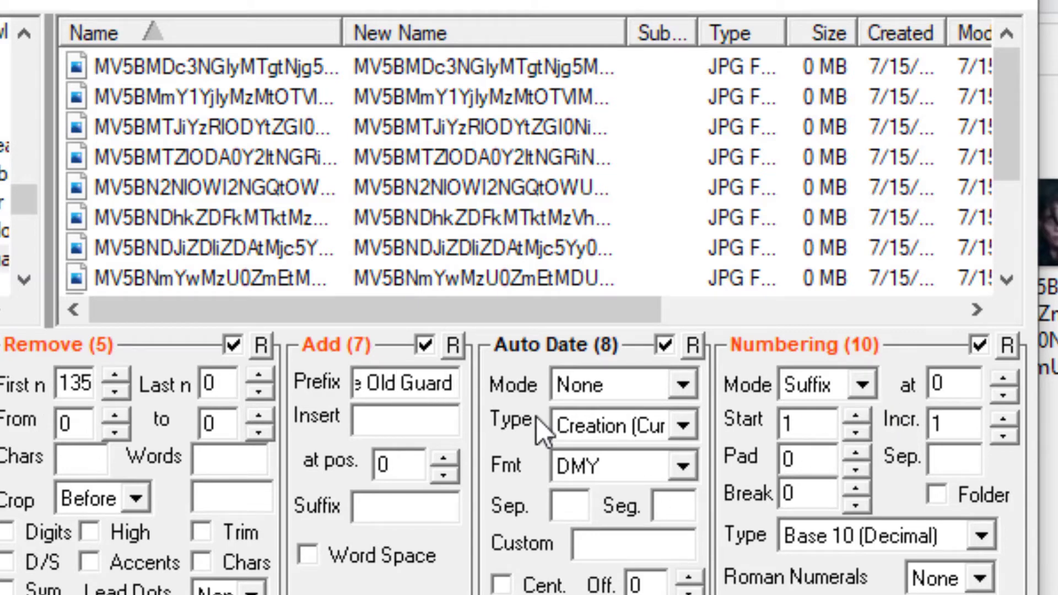
Select all files in The Old Guard folder and set the removal to the first 136 characters
{"action": "left_click", "coordinate": [115, 378]}
{"action": "left_click", "coordinate": [116, 389]}
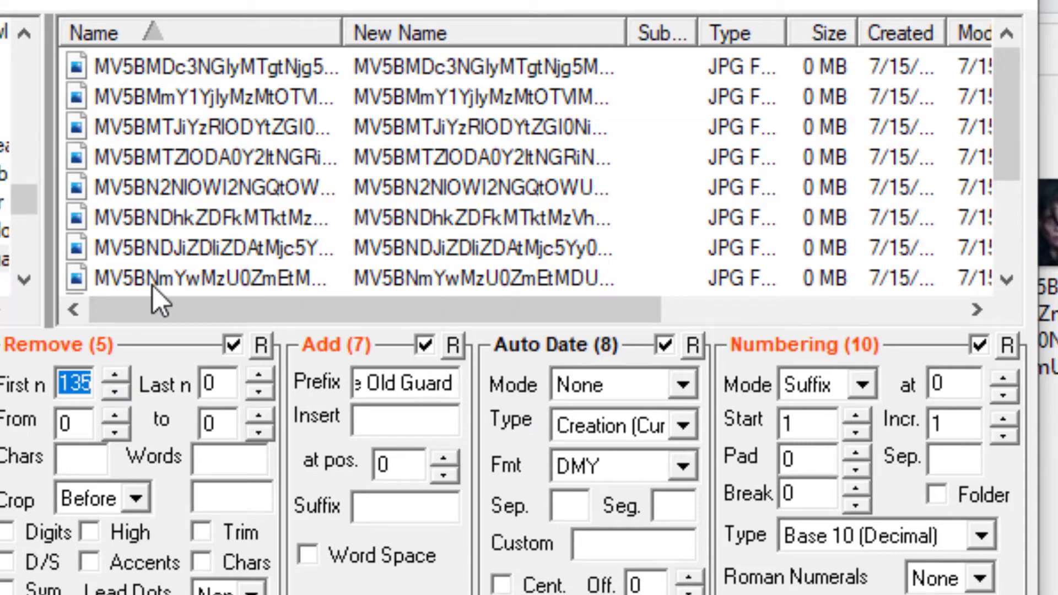
{"action": "left_click", "coordinate": [227, 124]}
{"action": "key", "text": "ctrl+a"}
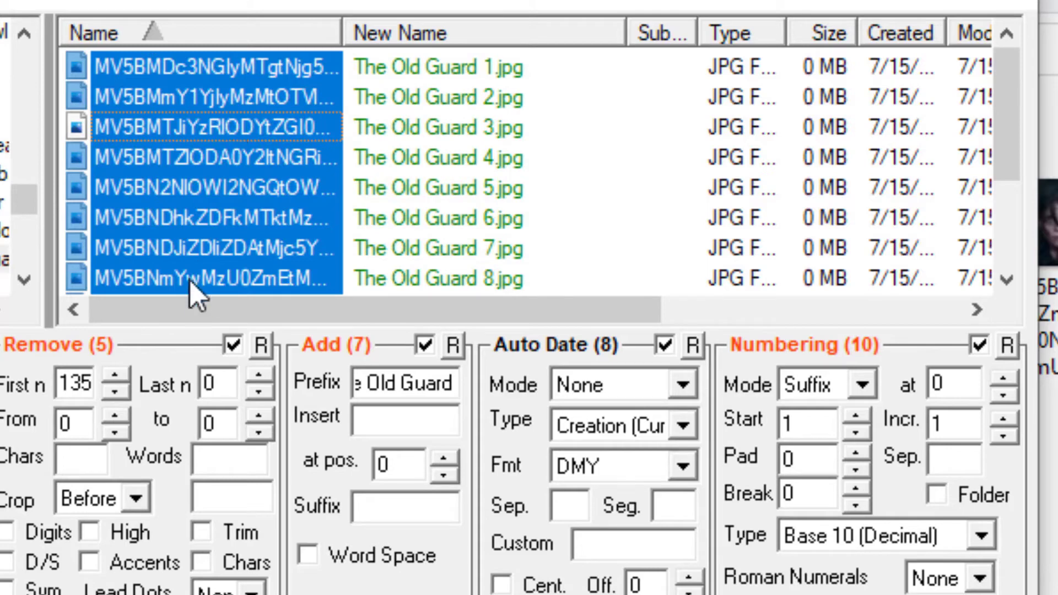
{"action": "left_click", "coordinate": [114, 375]}
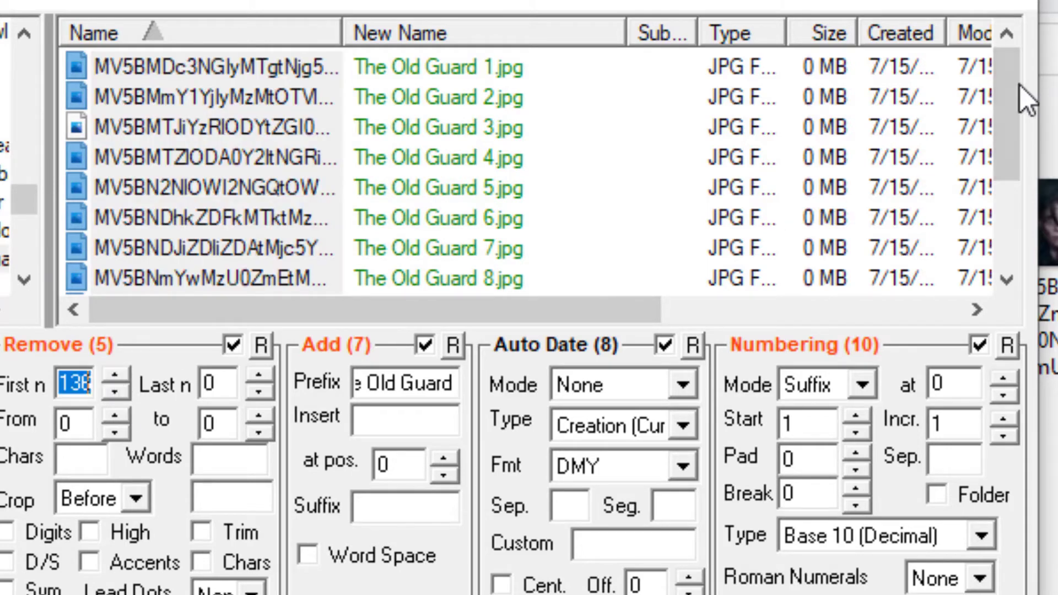
Set the number padding to 2 digits for the Old Guard files and check the new names down the list
{"action": "left_click_drag", "start_coordinate": [998, 83], "coordinate": [998, 61]}
{"action": "left_click", "coordinate": [856, 456]}
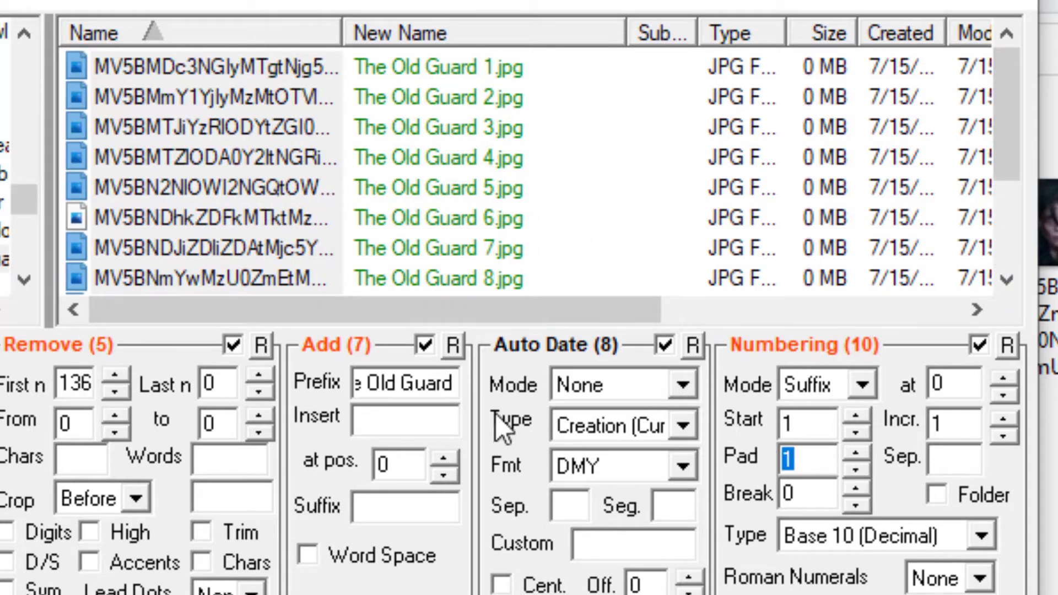
{"action": "left_click_drag", "start_coordinate": [1003, 111], "coordinate": [1004, 205]}
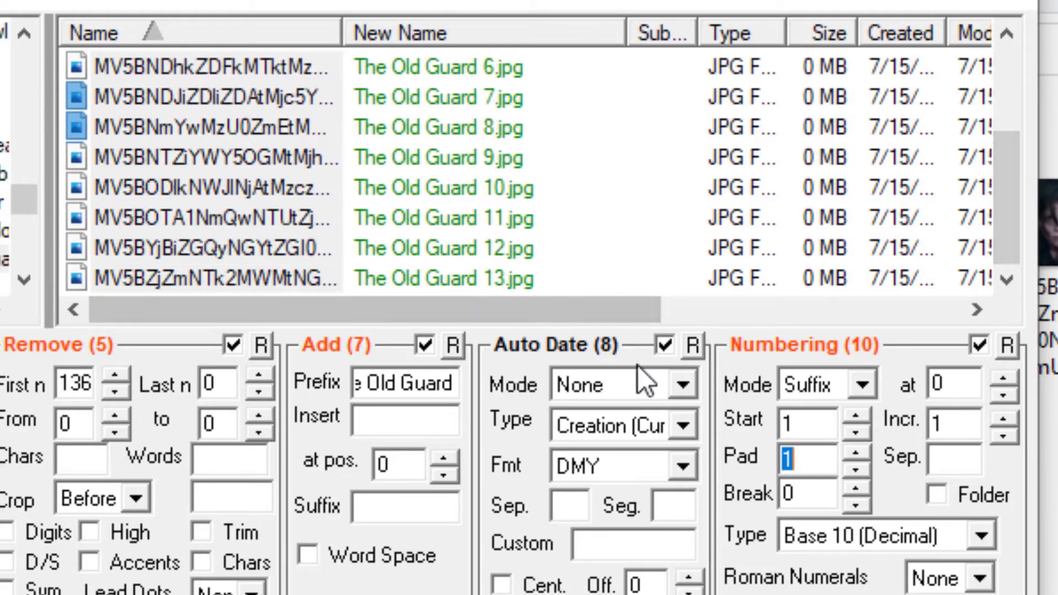
{"action": "left_click", "coordinate": [857, 453]}
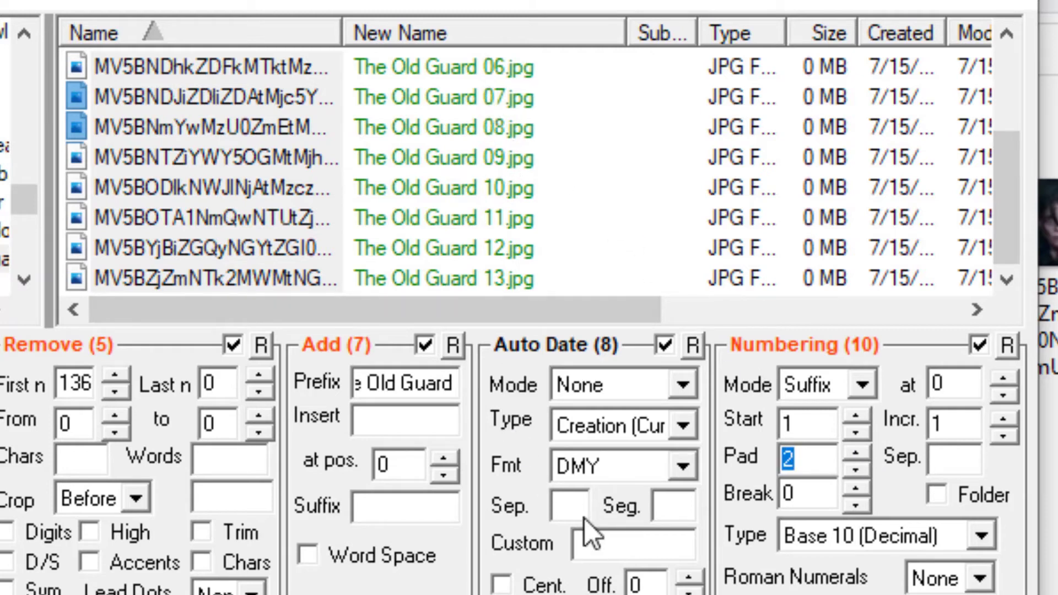
Try a number padding of 5 digits on the new names, and set the padding back to 2
{"action": "left_click", "coordinate": [864, 456]}
{"action": "left_click", "coordinate": [863, 455]}
{"action": "left_click", "coordinate": [864, 455]}
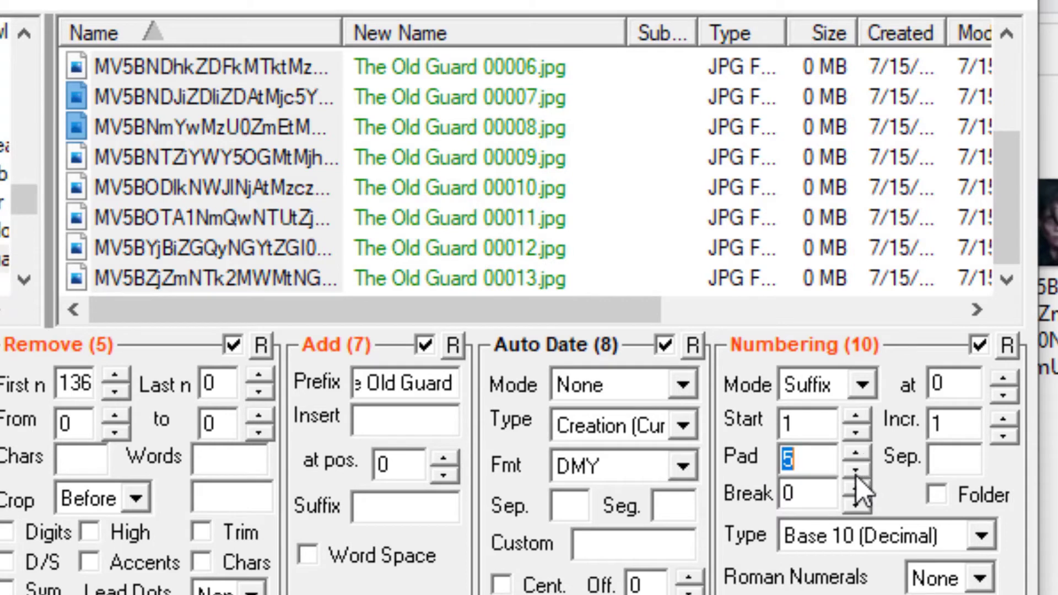
{"action": "left_click", "coordinate": [856, 475]}
{"action": "left_click", "coordinate": [856, 475]}
{"action": "left_click", "coordinate": [856, 475]}
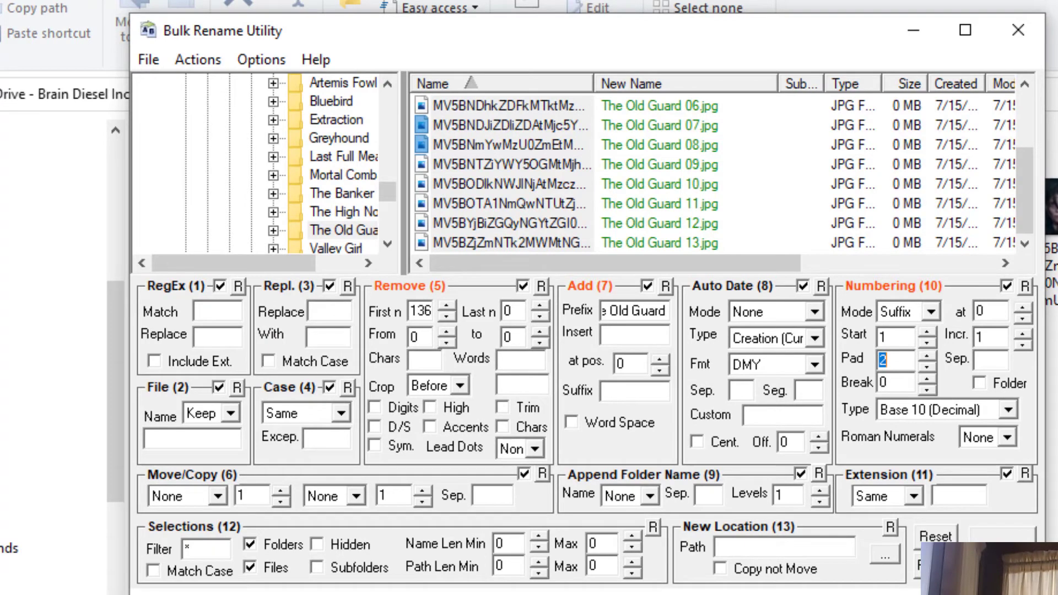
Rename all selected Old Guard files, confirming the operation and closing the completion message
{"action": "left_click", "coordinate": [1001, 536]}
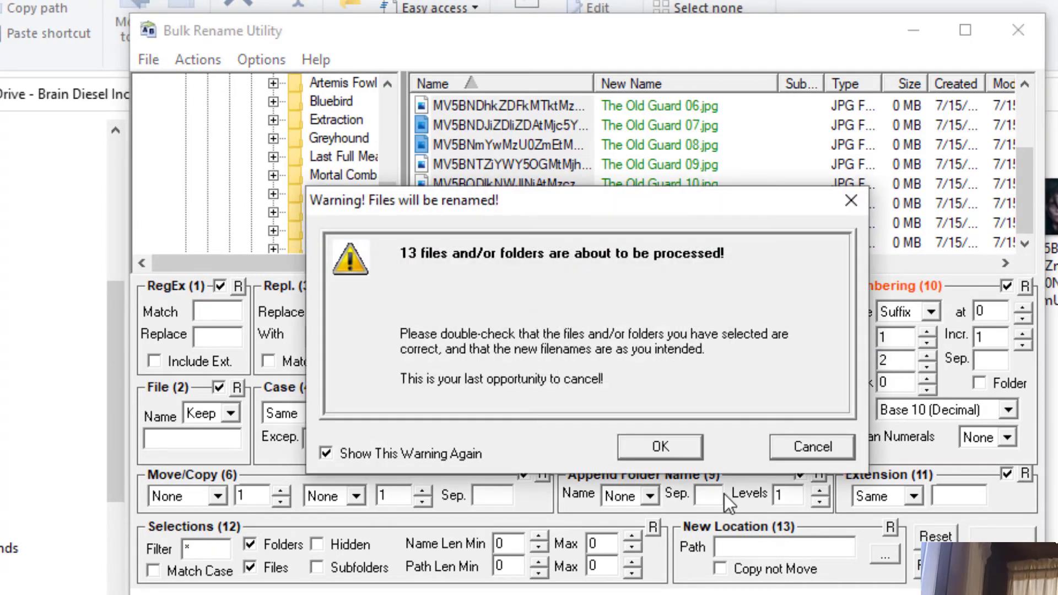
{"action": "left_click", "coordinate": [670, 448]}
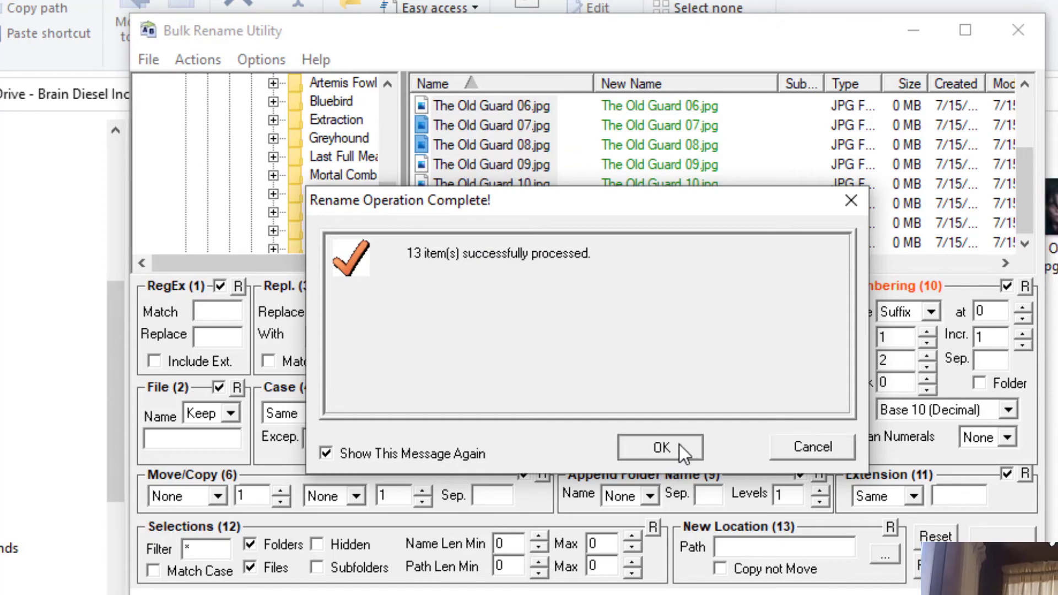
{"action": "left_click", "coordinate": [679, 444]}
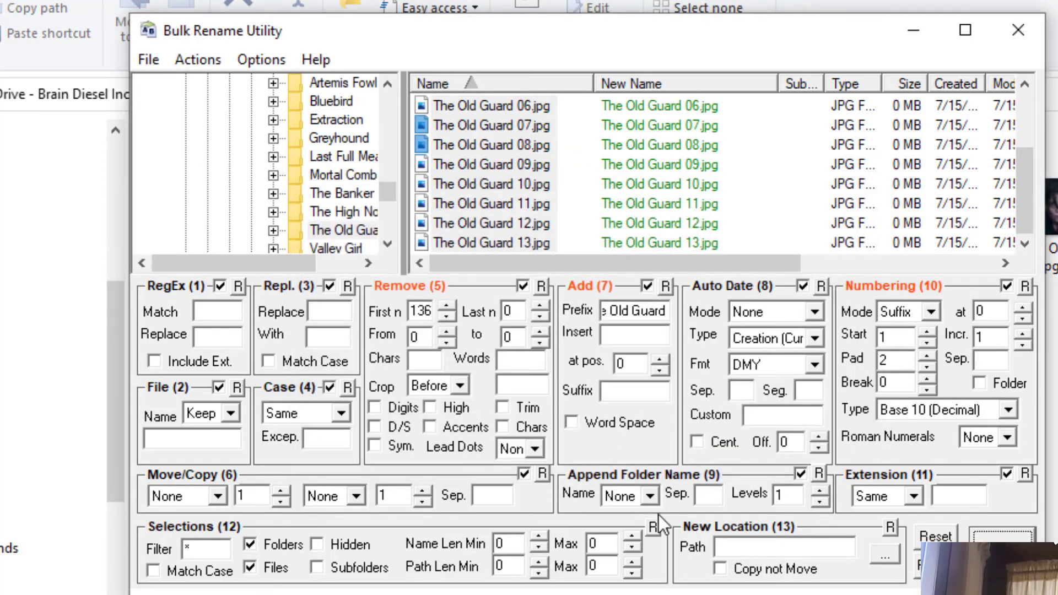